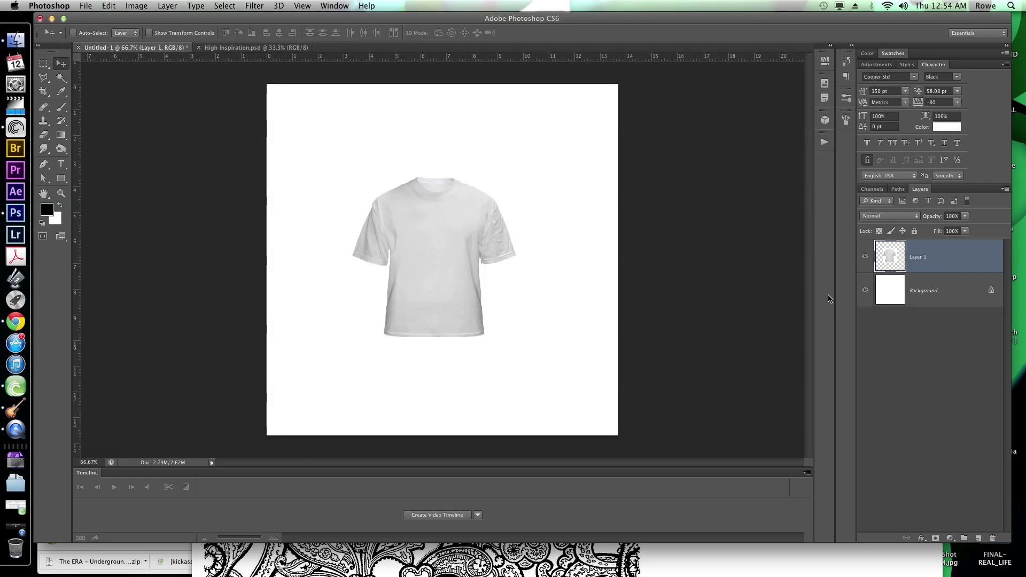
- Hide the Background layer and reposition the T-shirt layer near the middle of the canvas
left_click(864, 289)
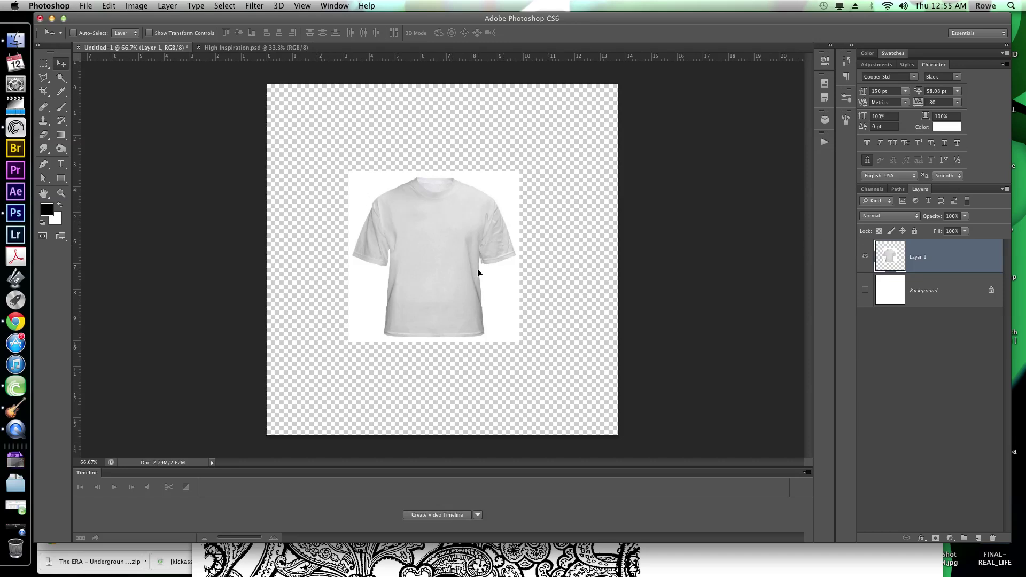
left_click_drag(476, 269, 519, 272)
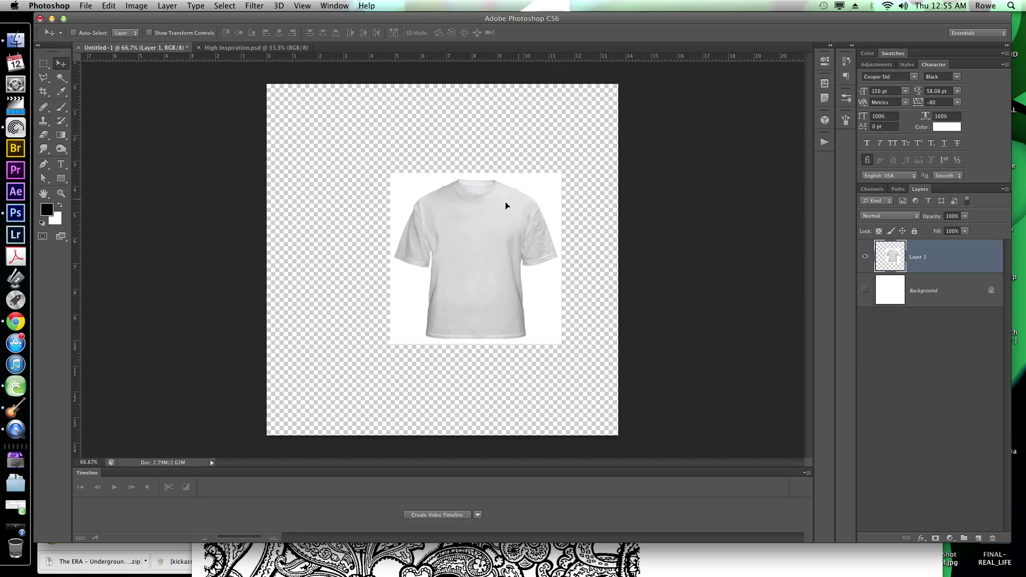
left_click_drag(505, 206, 487, 213)
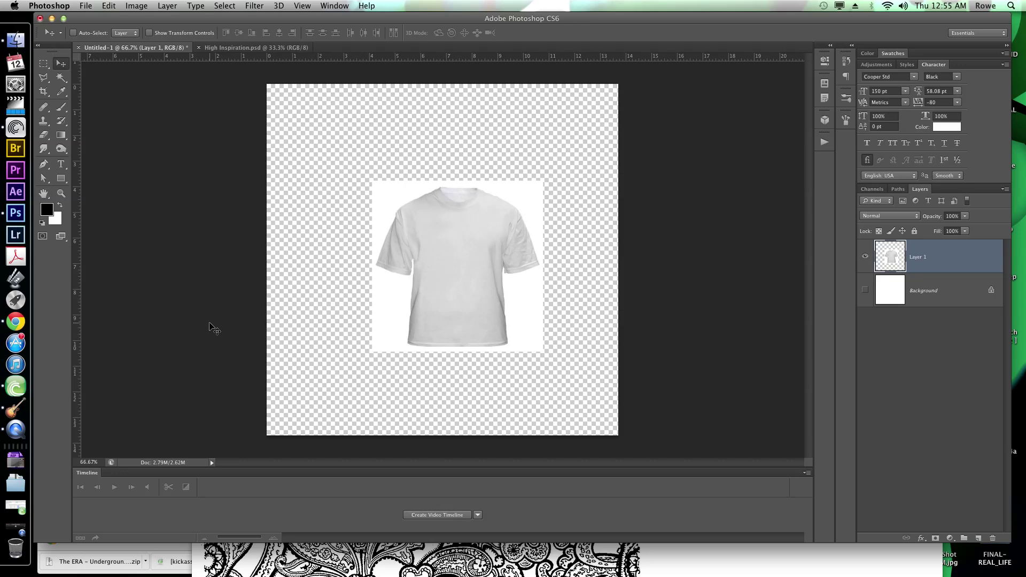
left_click(44, 164)
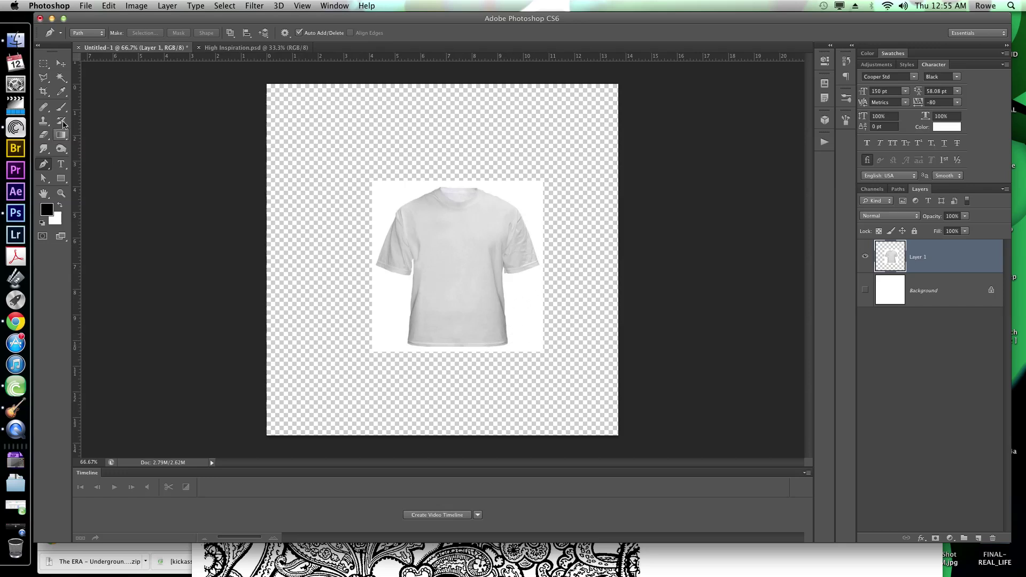
left_click(45, 78)
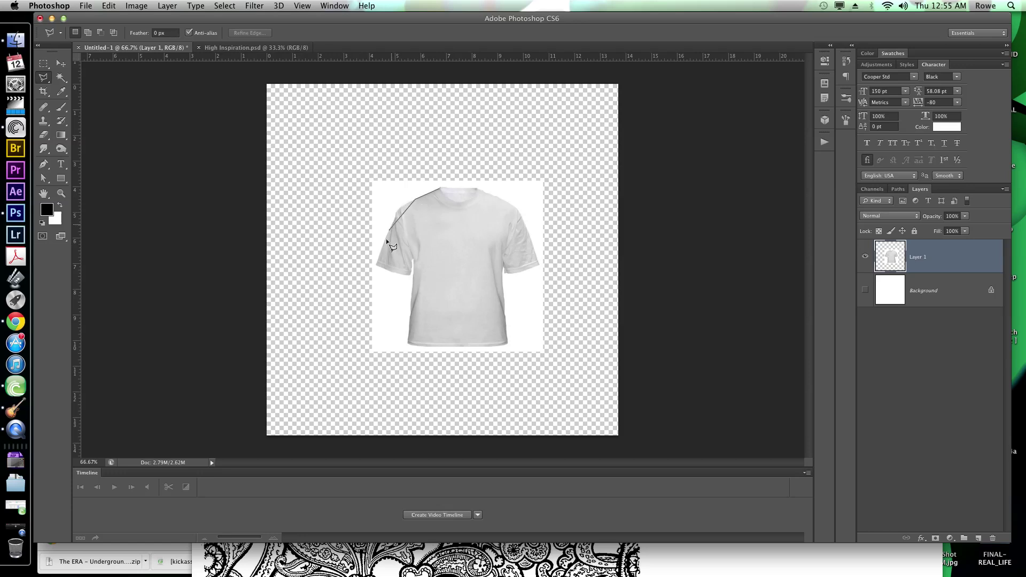
double_click(425, 201)
left_click(422, 202)
key("v")
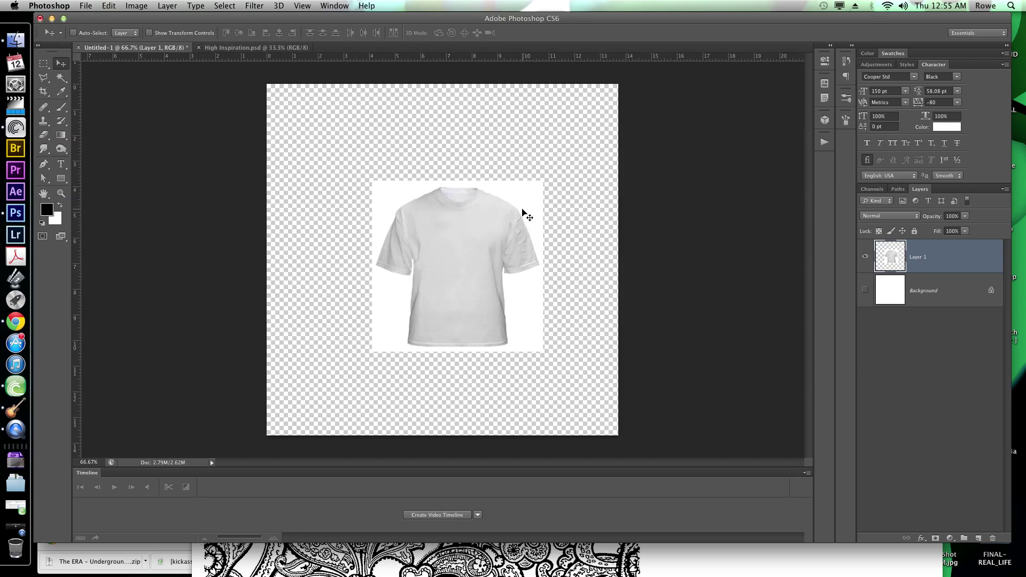
- Apply a Brightness/Contrast adjustment to the T-shirt layer with brightness -13 and contrast 25
key("super+m")
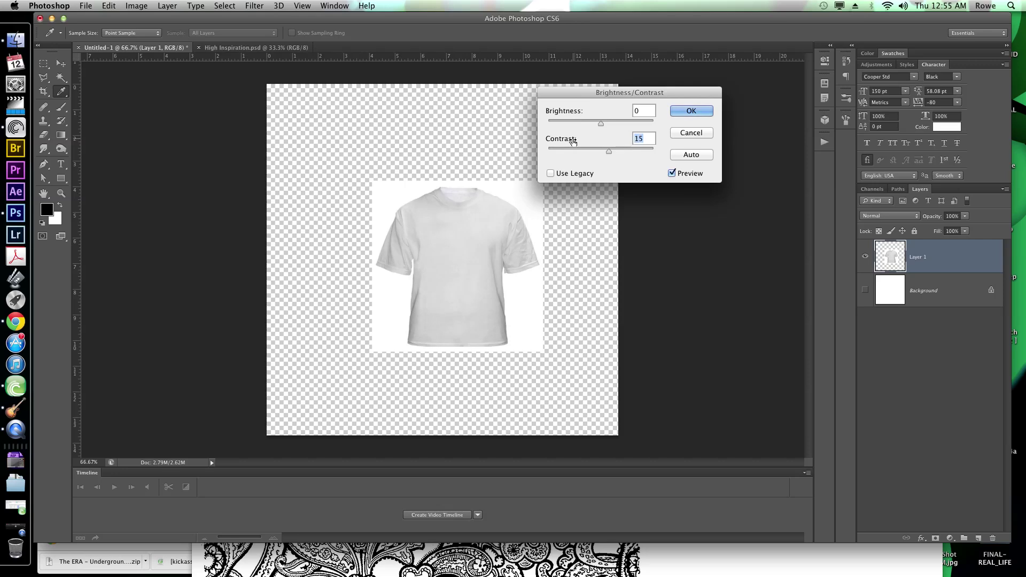
left_click_drag(573, 140, 564, 117)
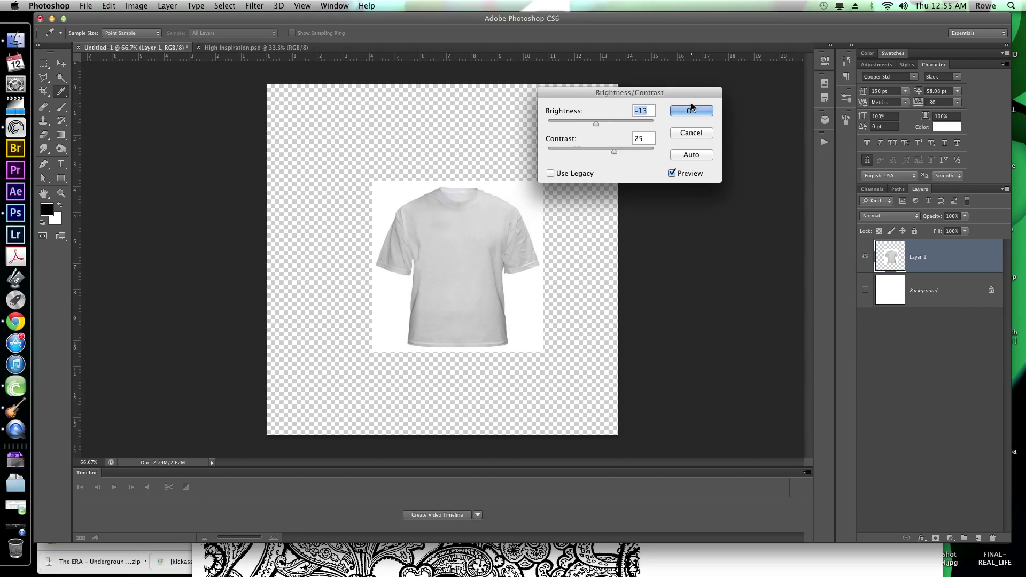
left_click(691, 110)
key("v")
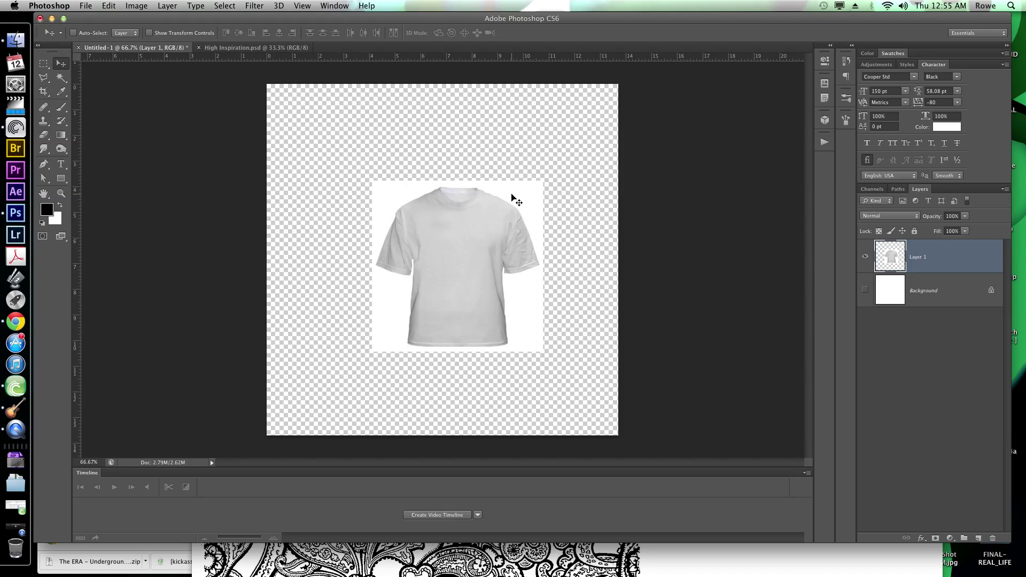
- Select the white area around the T-shirt with the Magic Wand, delete it and deselect
left_click(62, 78)
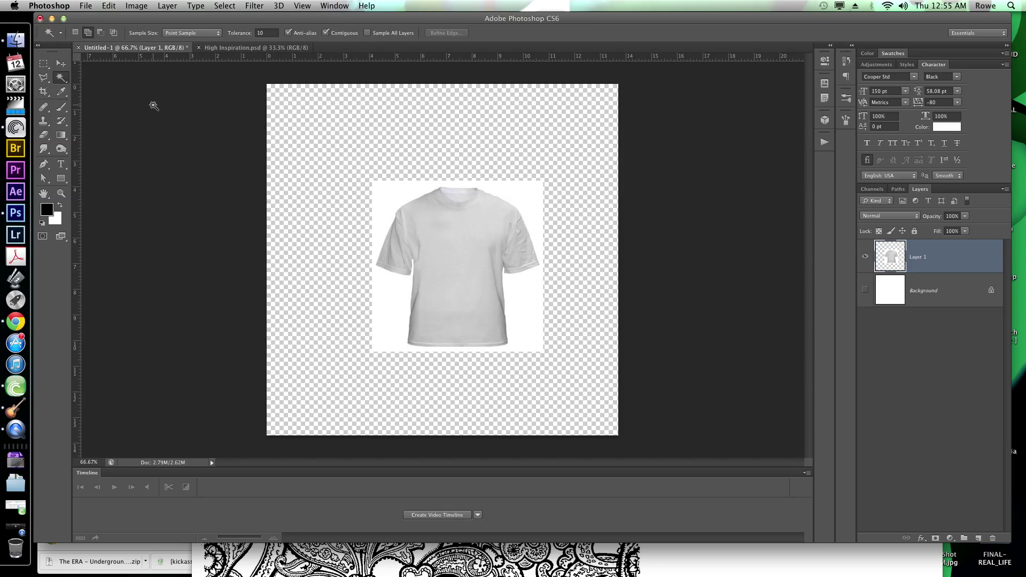
left_click(341, 203)
left_click(391, 202)
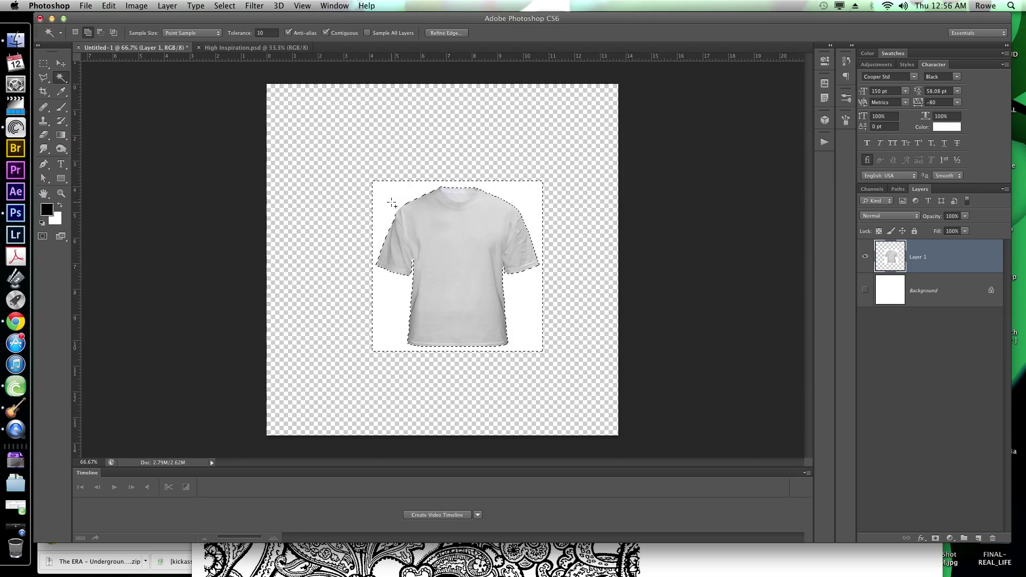
key("Delete")
key("super+d")
key("v")
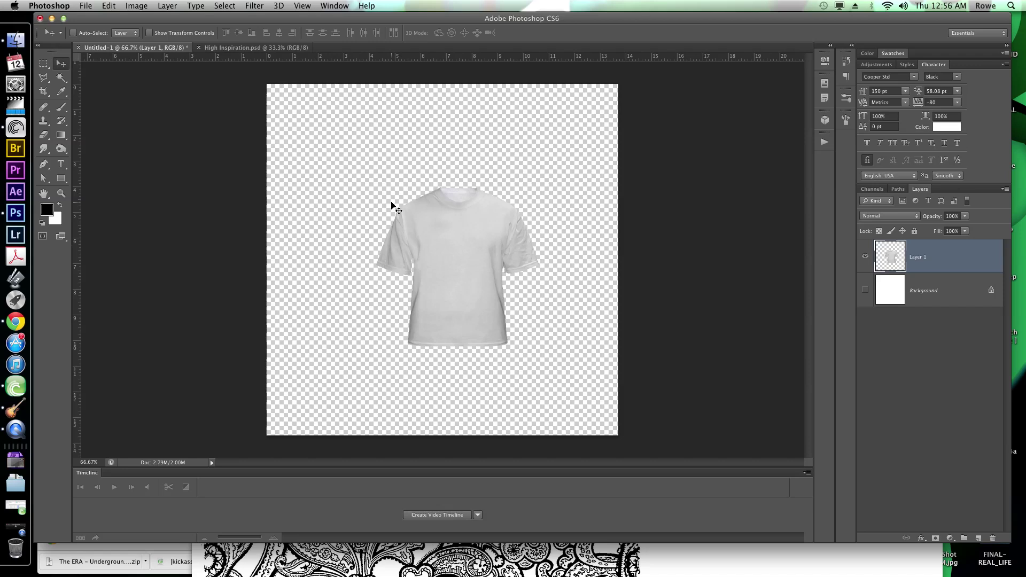
- Move the cut-out T-shirt slightly up and left, show the Background layer again and make Layer 1 active
left_click_drag(411, 231, 408, 218)
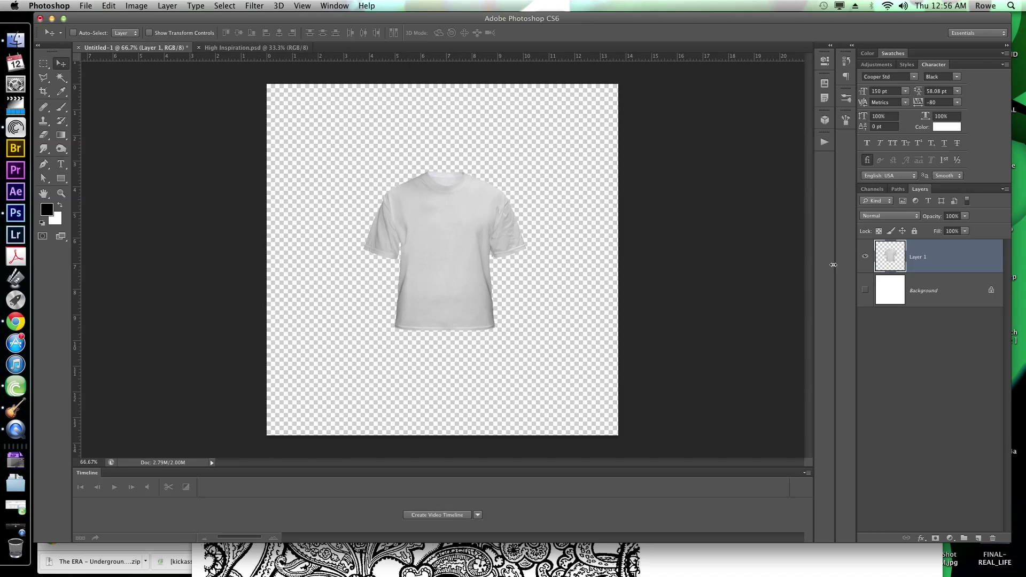
left_click(865, 289)
left_click(937, 292)
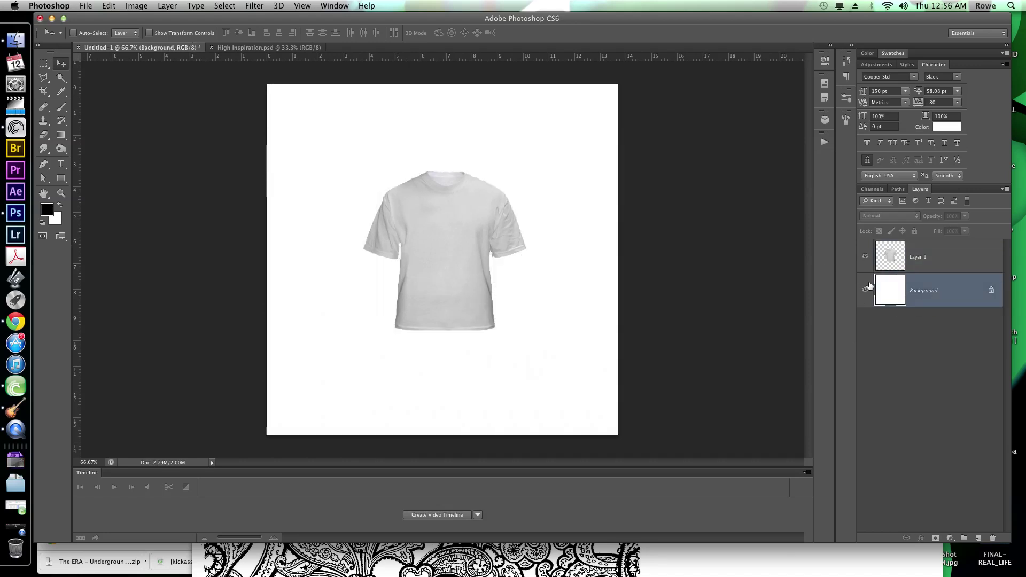
left_click(917, 257)
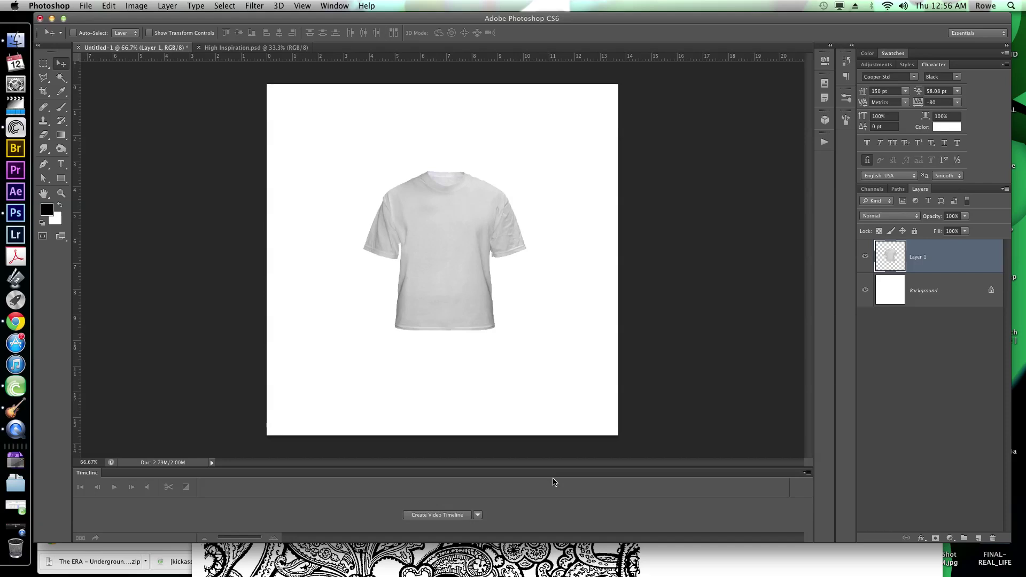
- Copy the paisley image cd05s045.gif from Chrome, paste it into the Photoshop T-shirt document and reposition it over the canvas
left_click(554, 546)
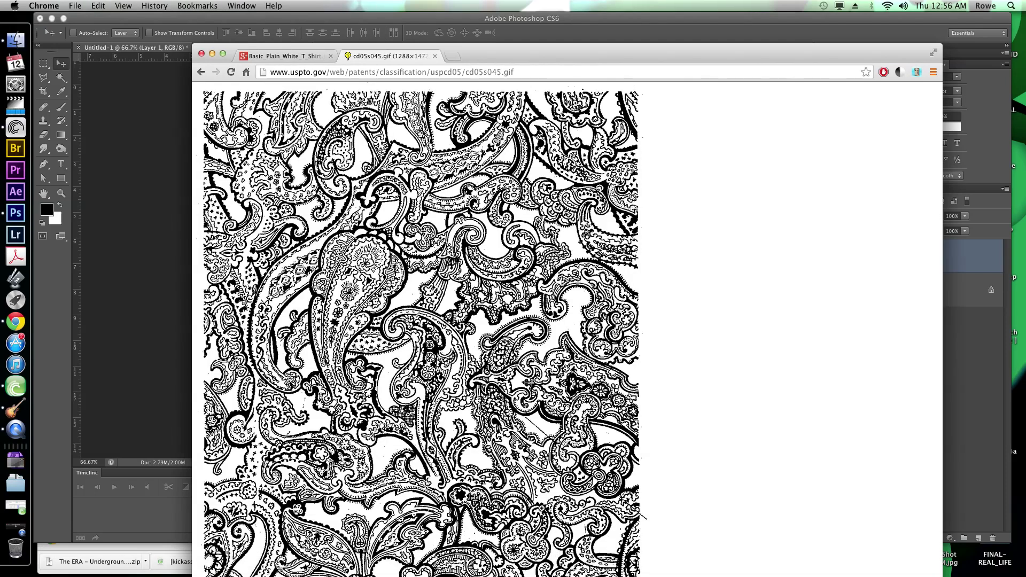
right_click(506, 321)
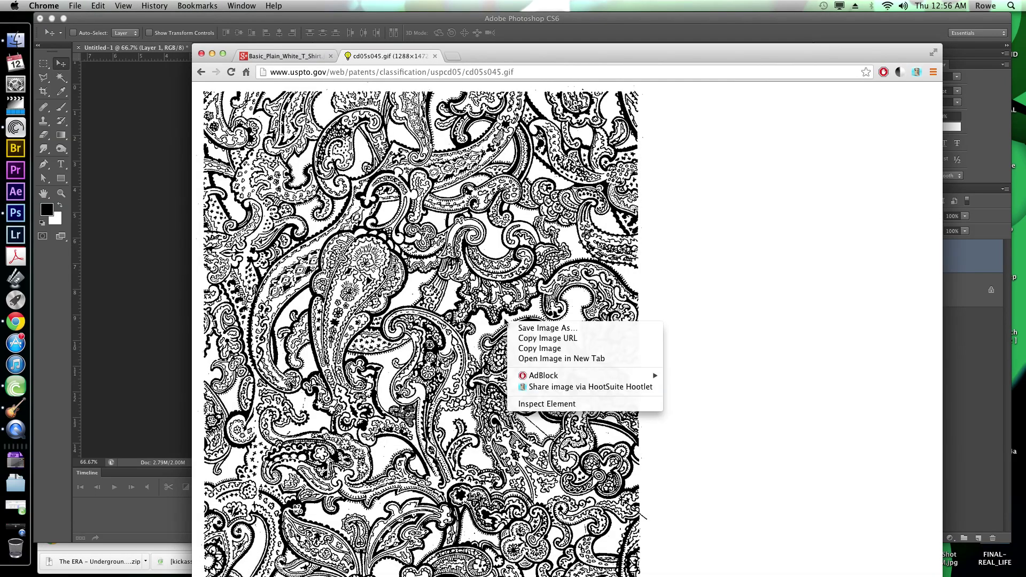
left_click(526, 348)
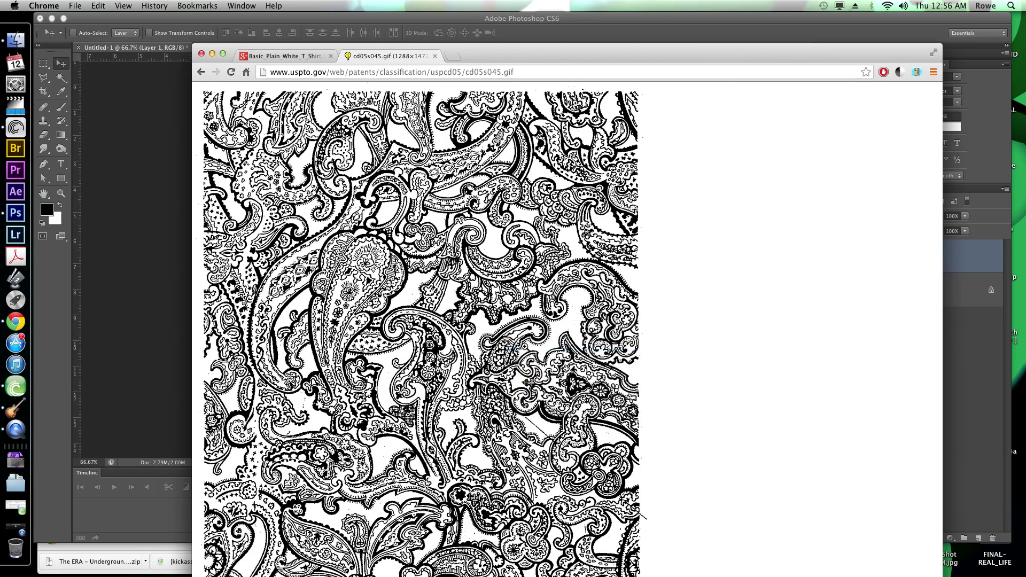
left_click(158, 277)
key("super+v")
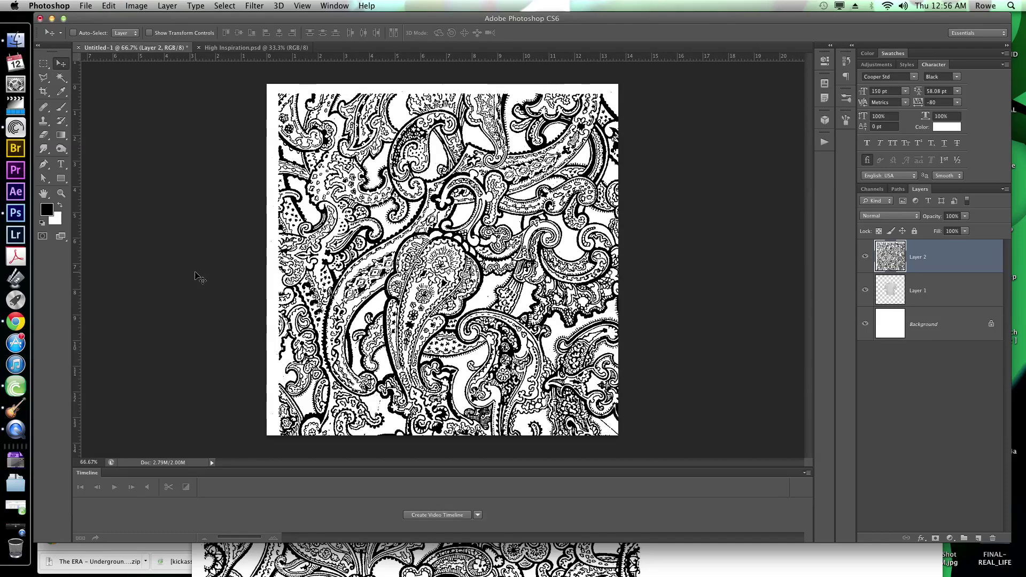
left_click_drag(199, 277, 386, 196)
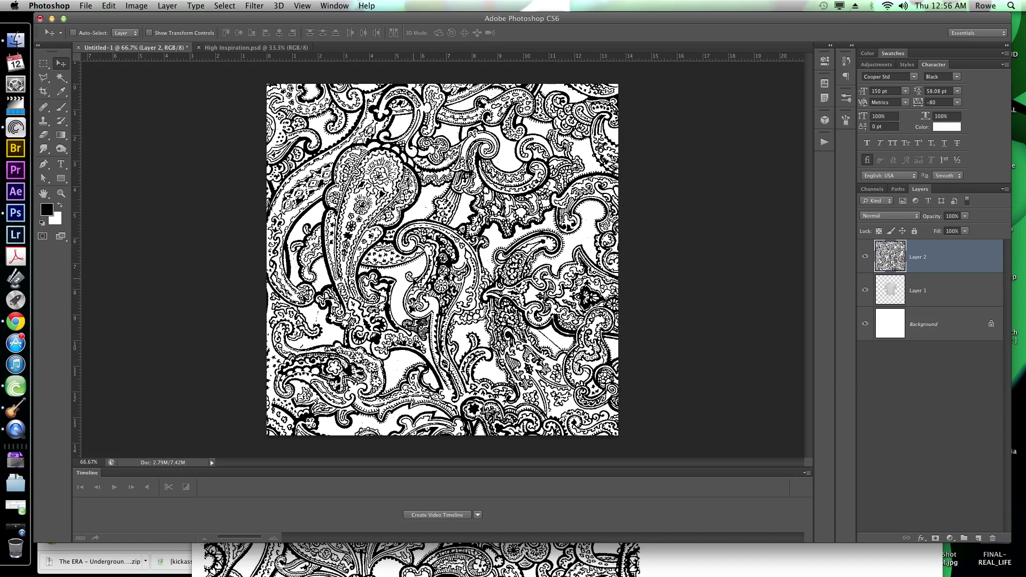
- Scale the paisley layer proportionally to 48% with Free Transform
key("ctrl+t")
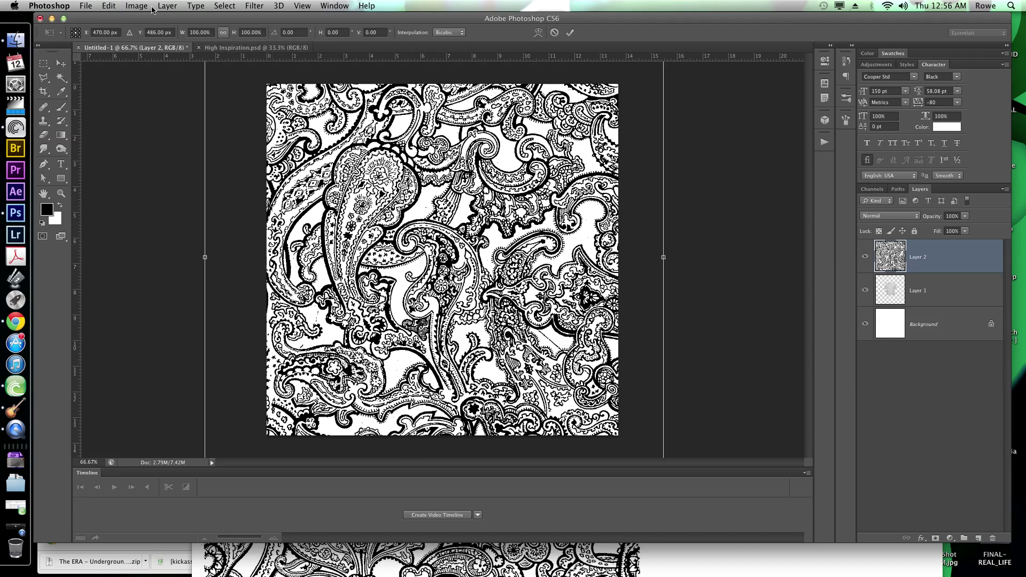
left_click(109, 6)
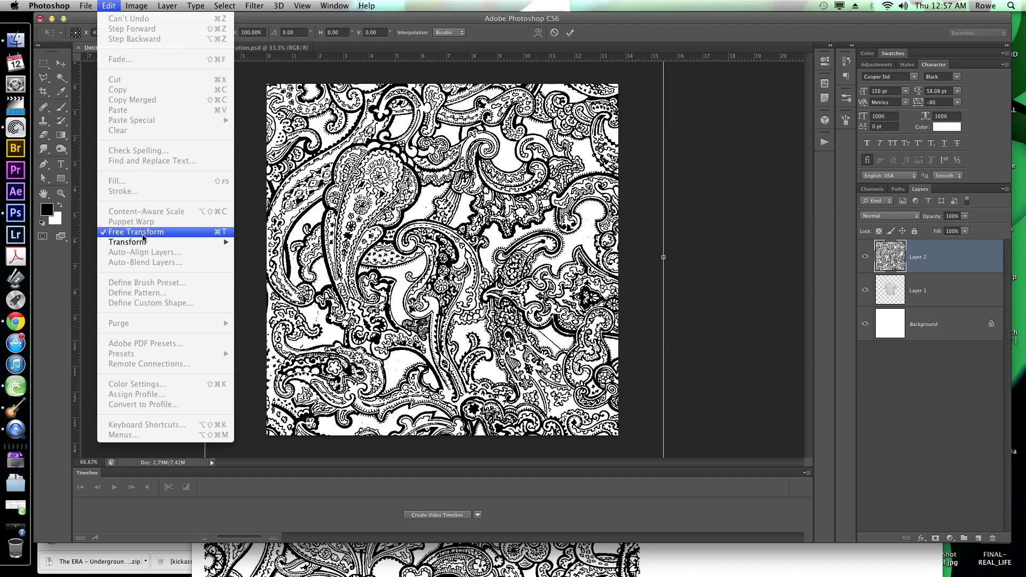
left_click(434, 205)
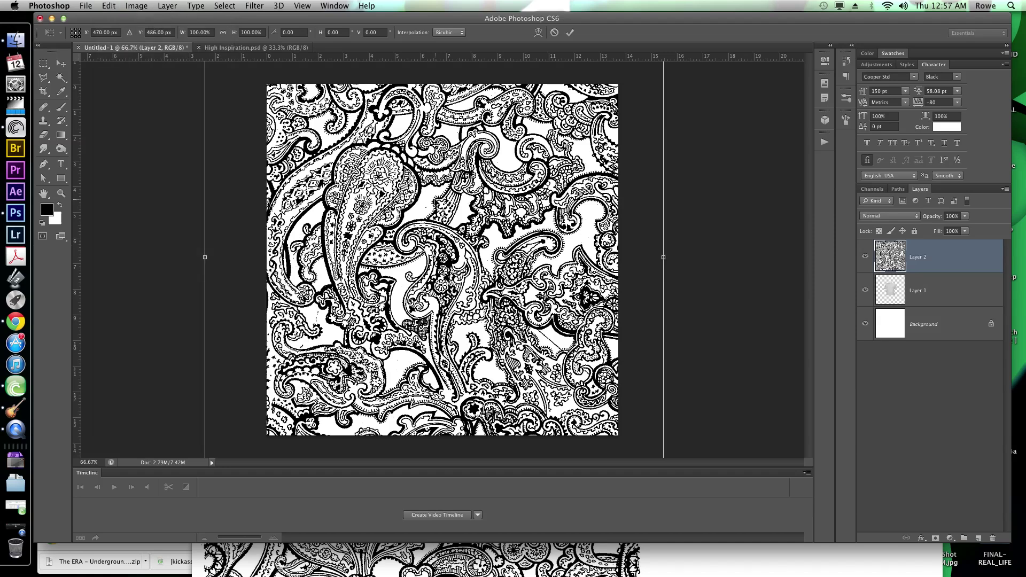
left_click(223, 32)
left_click_drag(235, 36, 210, 46)
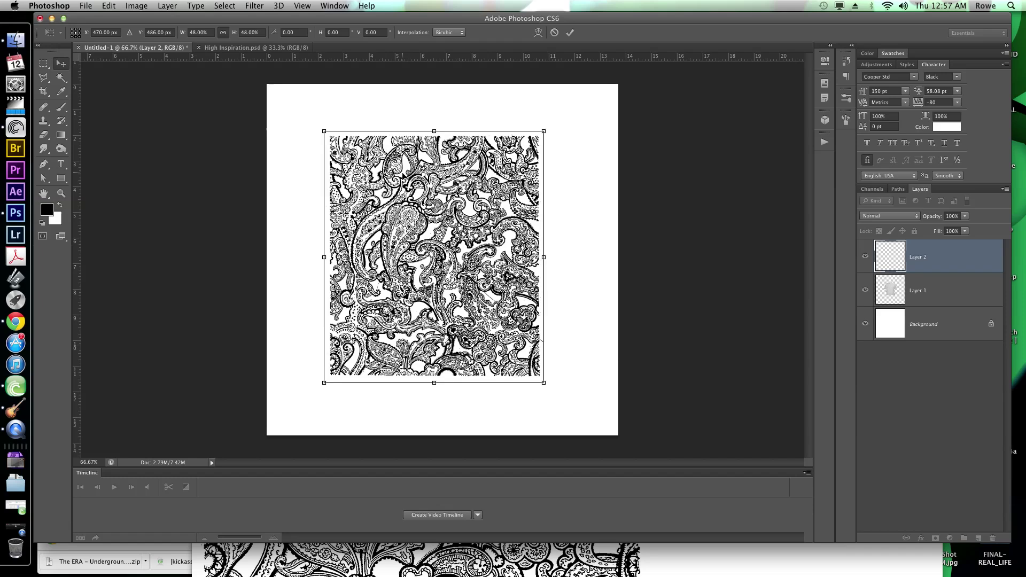
key("Return")
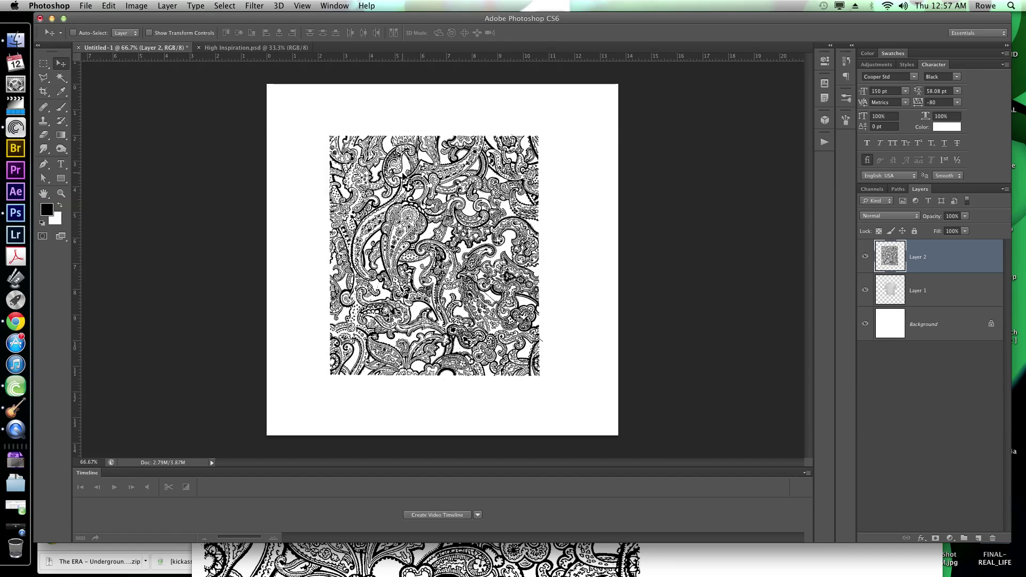
- Nudge the paisley layer slightly to the right and clip it to the T-shirt layer with a clipping mask
key("Right")
key("Right")
key("Right")
key("Right")
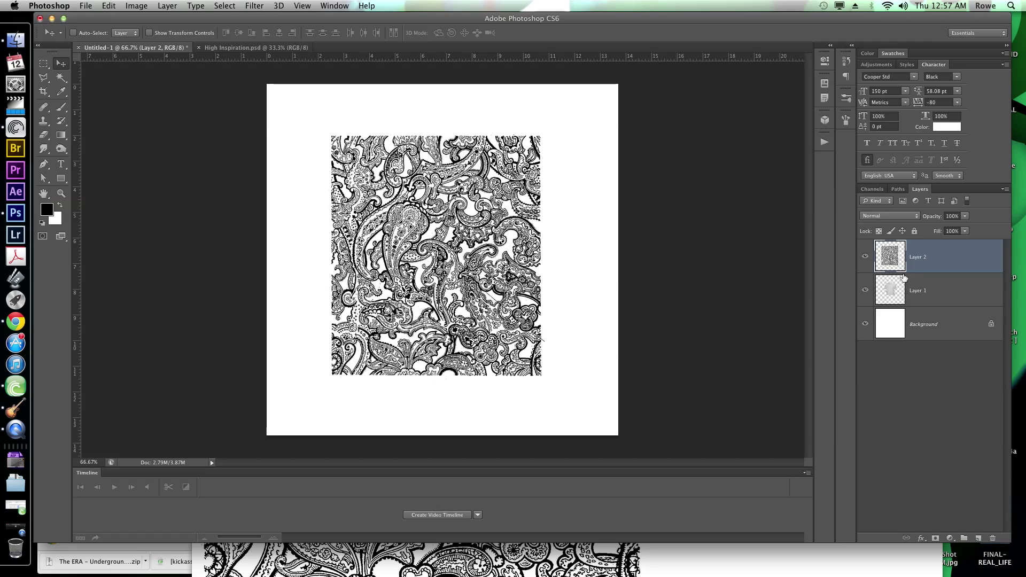
left_click(903, 271, "alt")
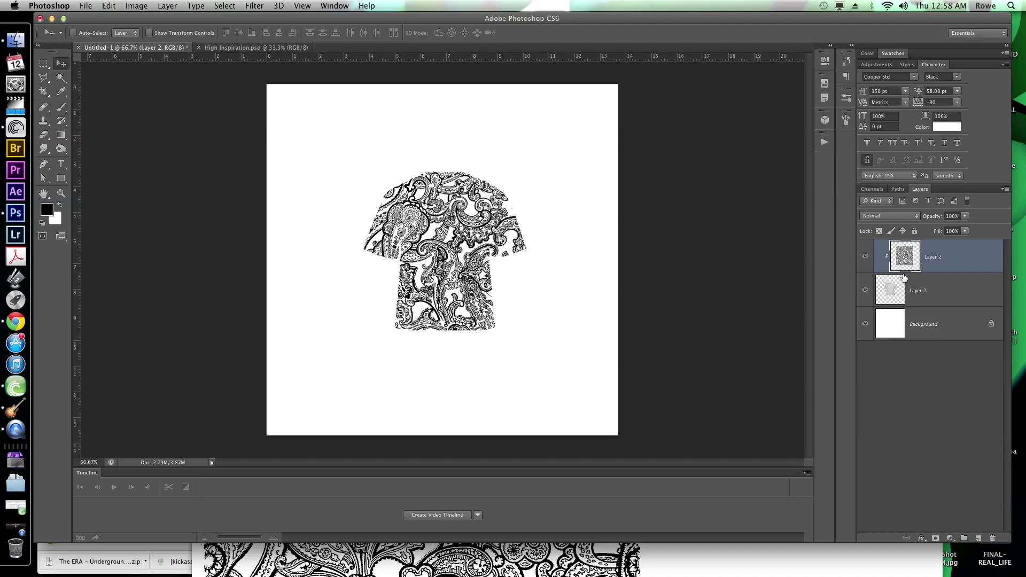
- Hide the clipped paisley layer to expose the plain T-shirt underneath
key("z")
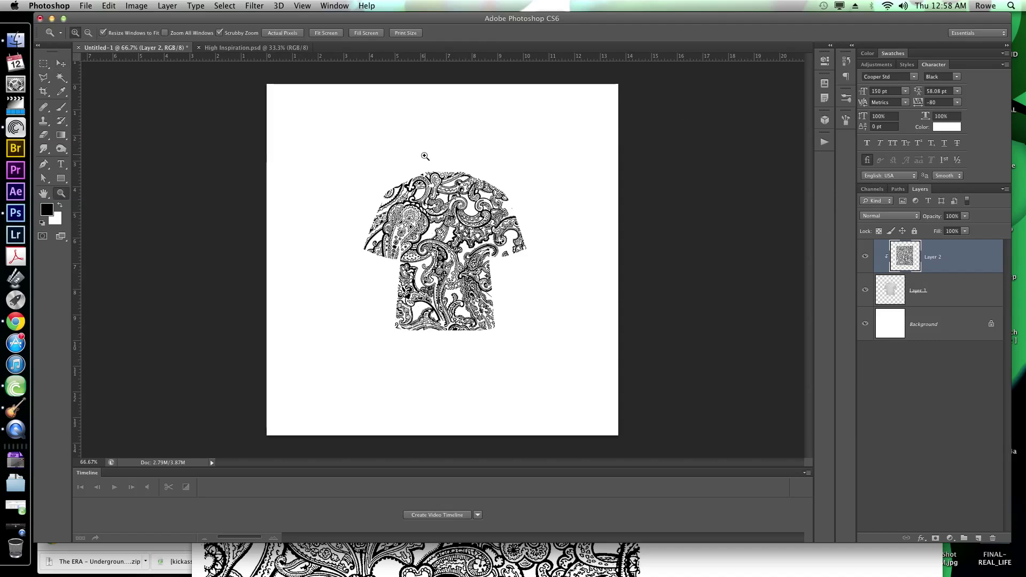
left_click_drag(443, 157, 460, 186)
key("v")
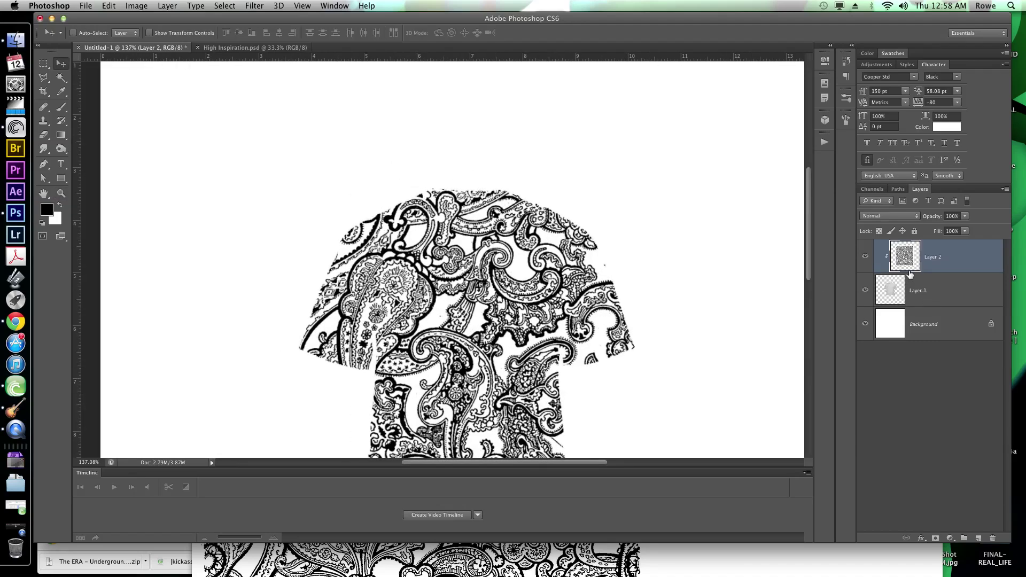
left_click(865, 259)
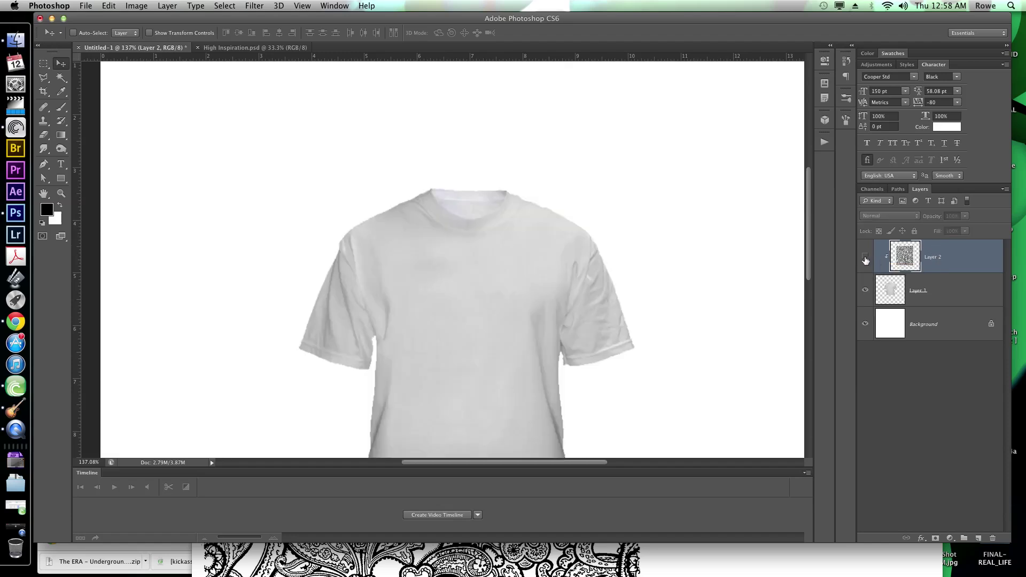
left_click_drag(568, 397, 561, 336)
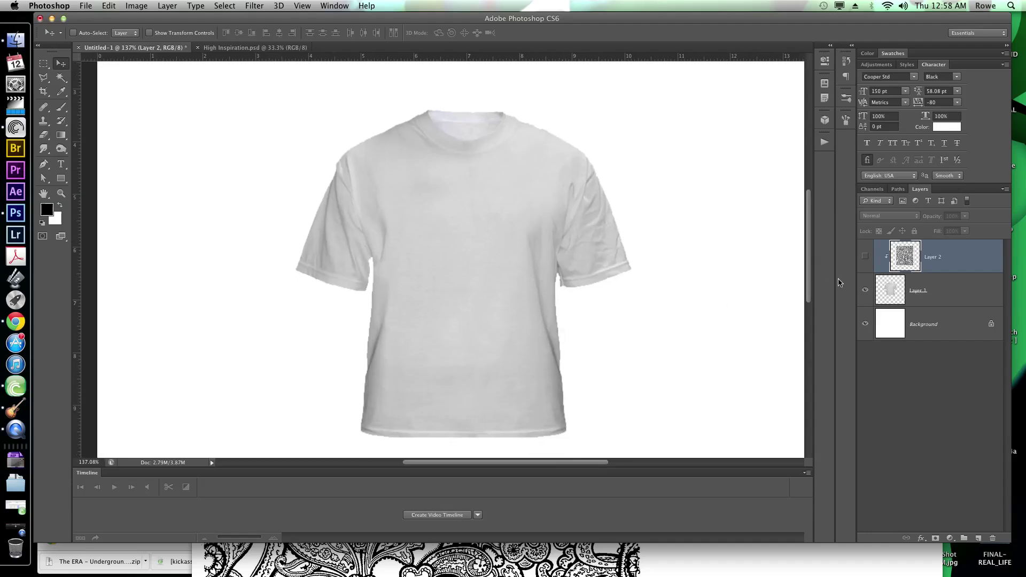
left_click(865, 256)
left_click(864, 255)
- Trace the neck opening inside the T-shirt's collar with a Pen tool path, and show the paisley layer again
key("z")
left_click_drag(457, 119, 605, 178)
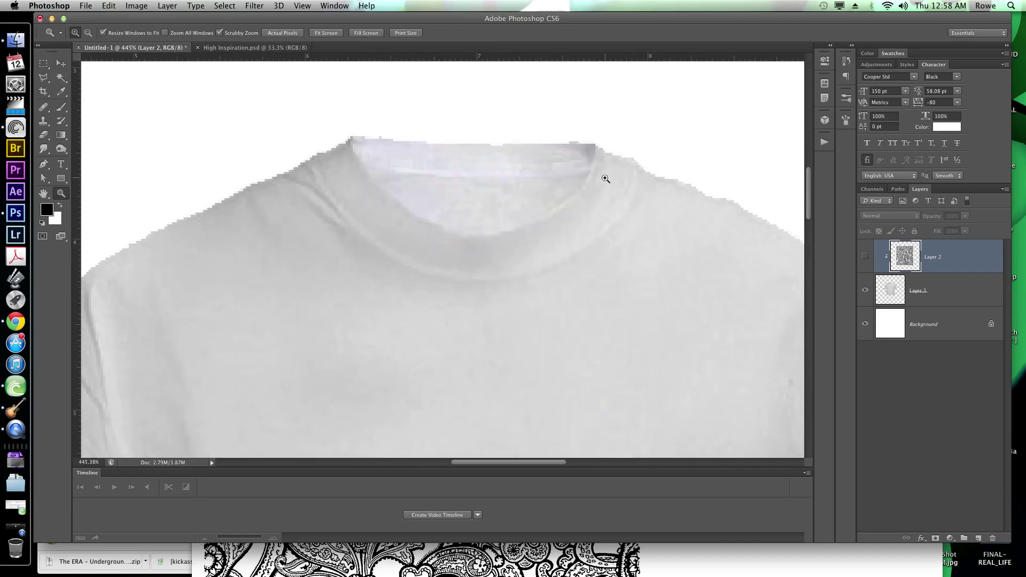
key("p")
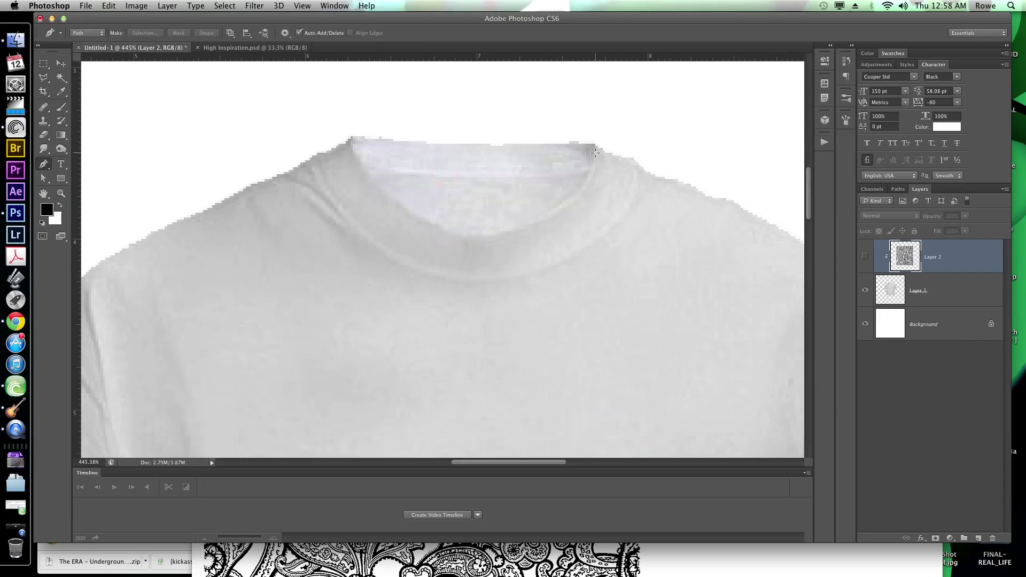
left_click(595, 152)
left_click_drag(568, 199, 566, 200)
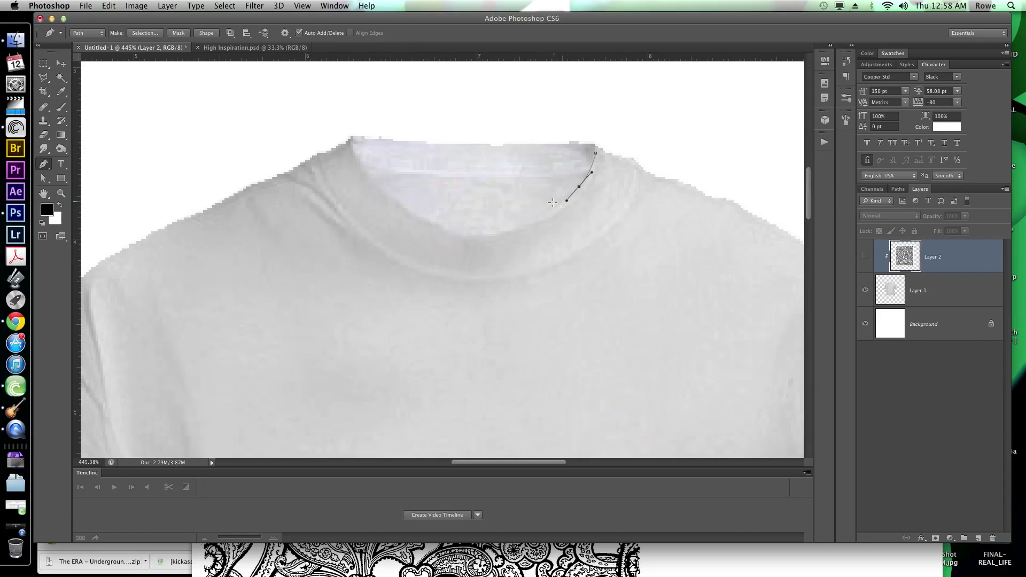
left_click_drag(505, 226, 491, 230)
left_click_drag(424, 213, 377, 146)
left_click_drag(513, 155, 527, 152)
left_click(592, 148)
left_click(598, 175, "ctrl")
left_click(866, 259)
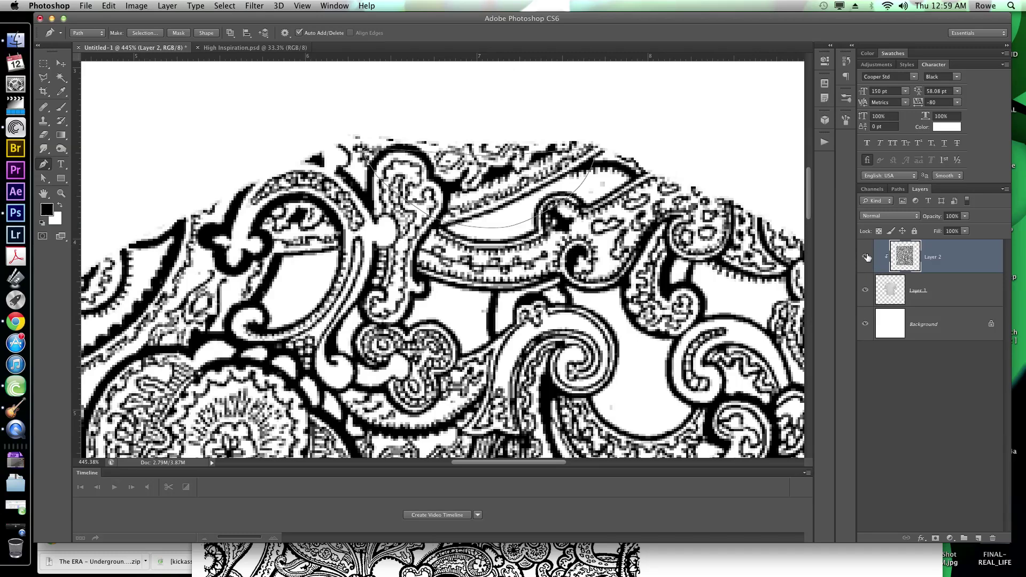
- Hide the paisley layer and convert the neck-opening path into a new anti-aliased selection with a 0-pixel feather radius
left_click(865, 259)
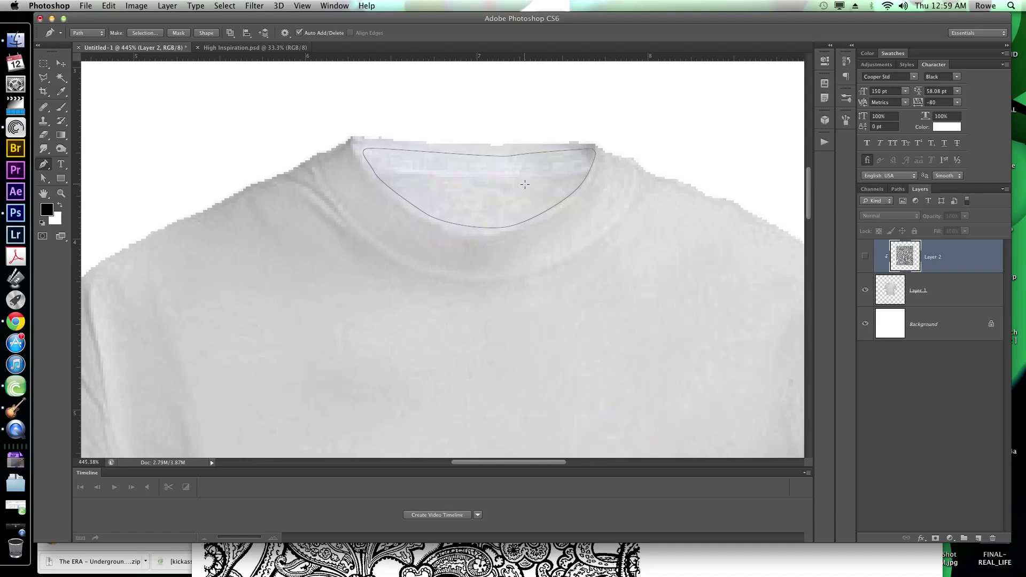
right_click(525, 187)
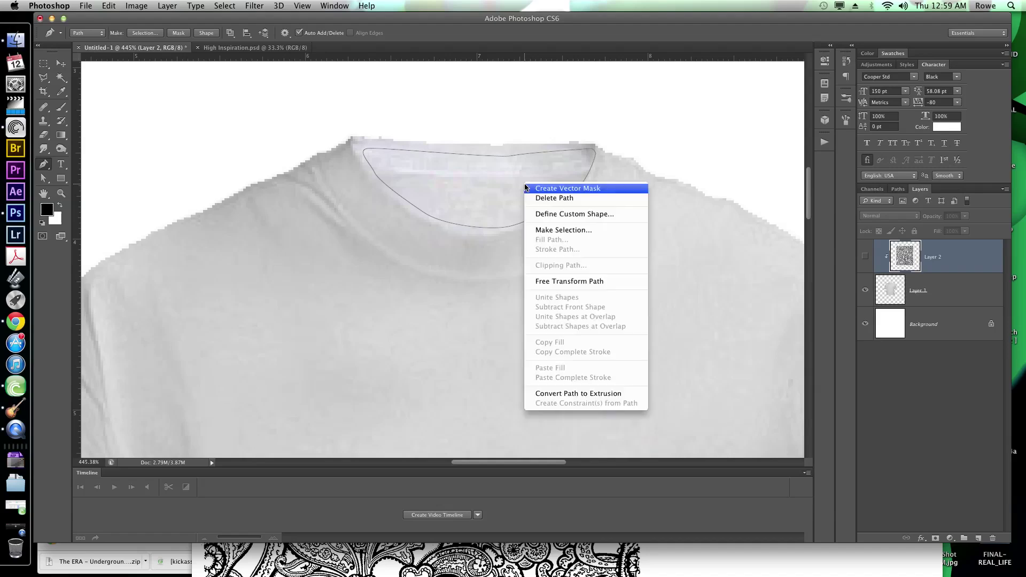
left_click(548, 231)
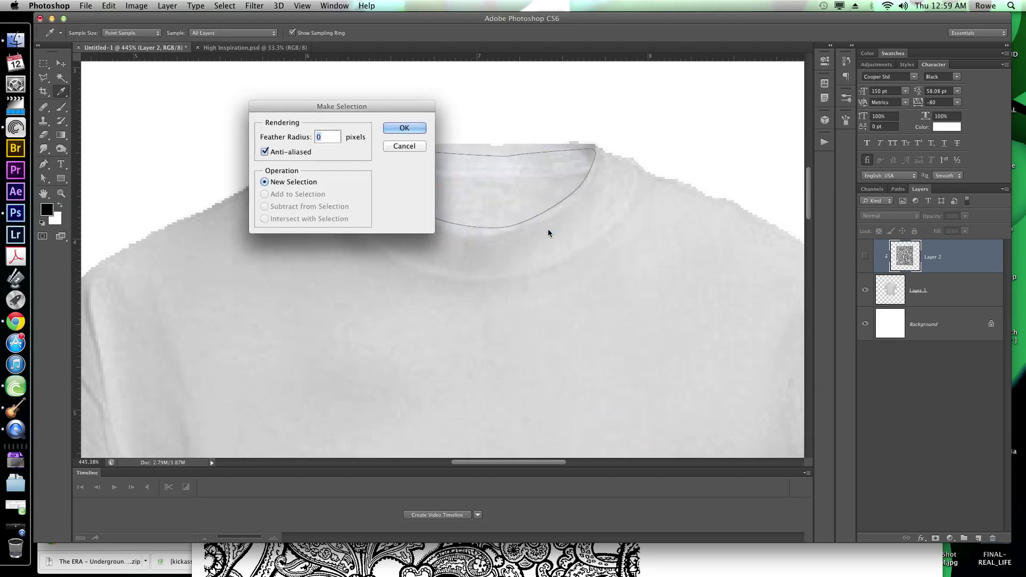
key("Return")
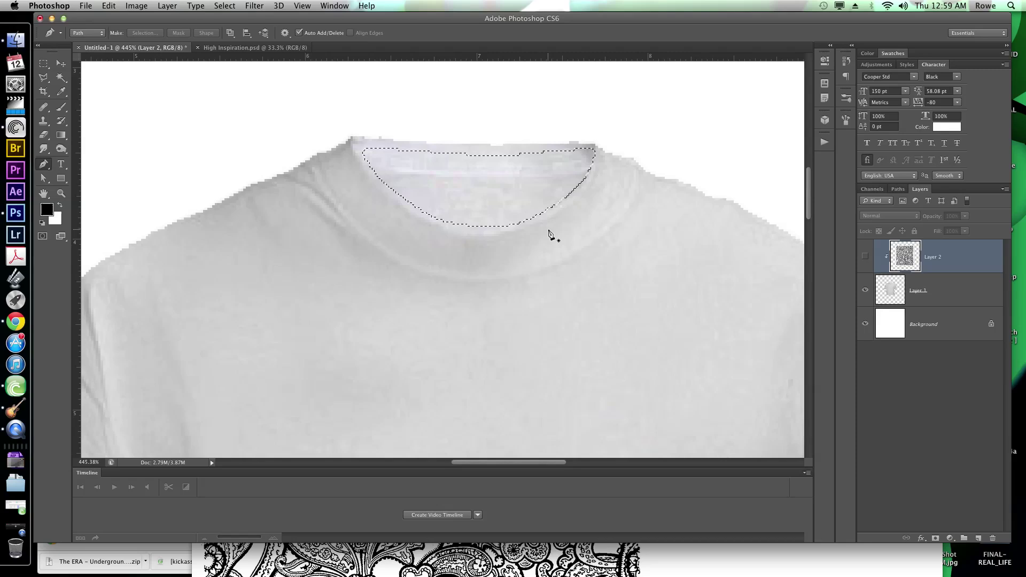
- Show the paisley layer again and mask it with the neck selection, inverting the mask to exclude the pattern from the inner collar
left_click(865, 255)
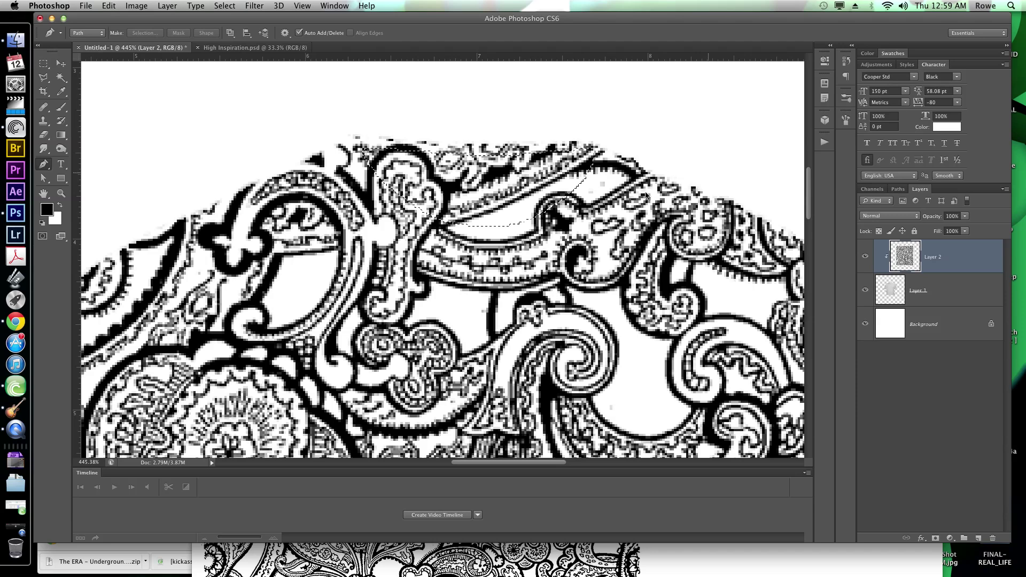
left_click(936, 539)
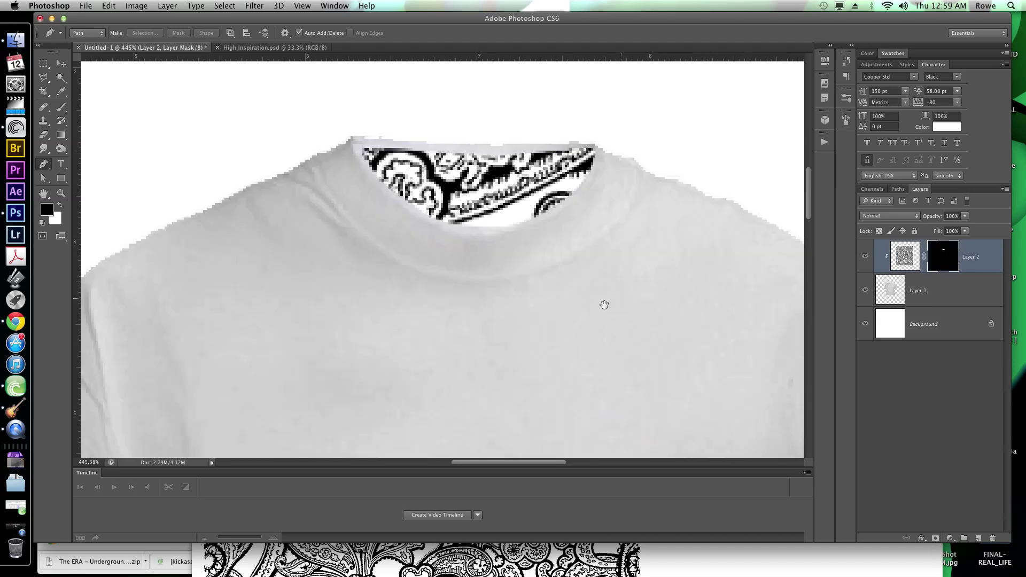
left_click_drag(603, 305, 563, 204)
key("super+minus")
key("super+minus")
key("super+minus")
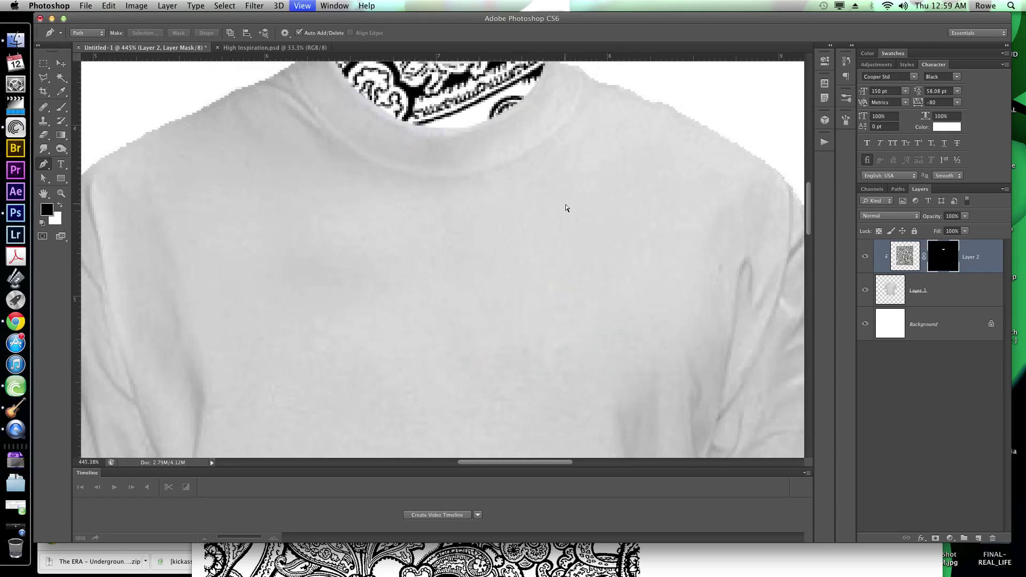
key("super+minus")
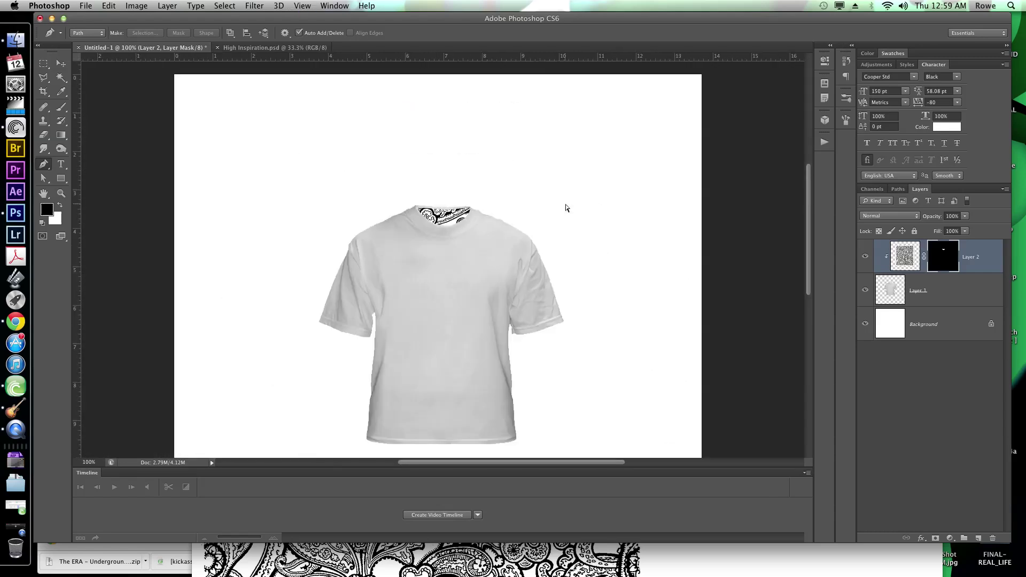
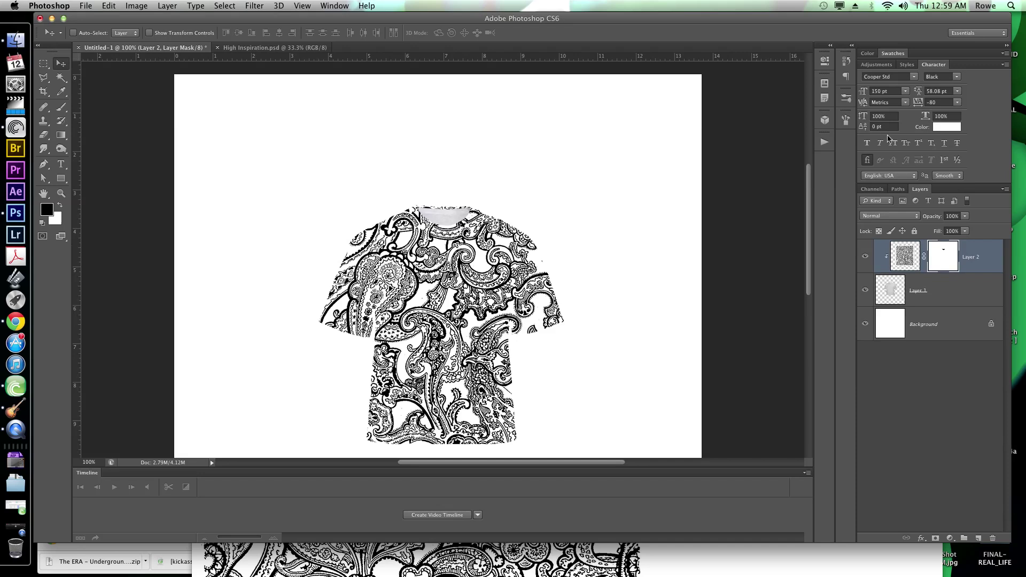
left_click(916, 215)
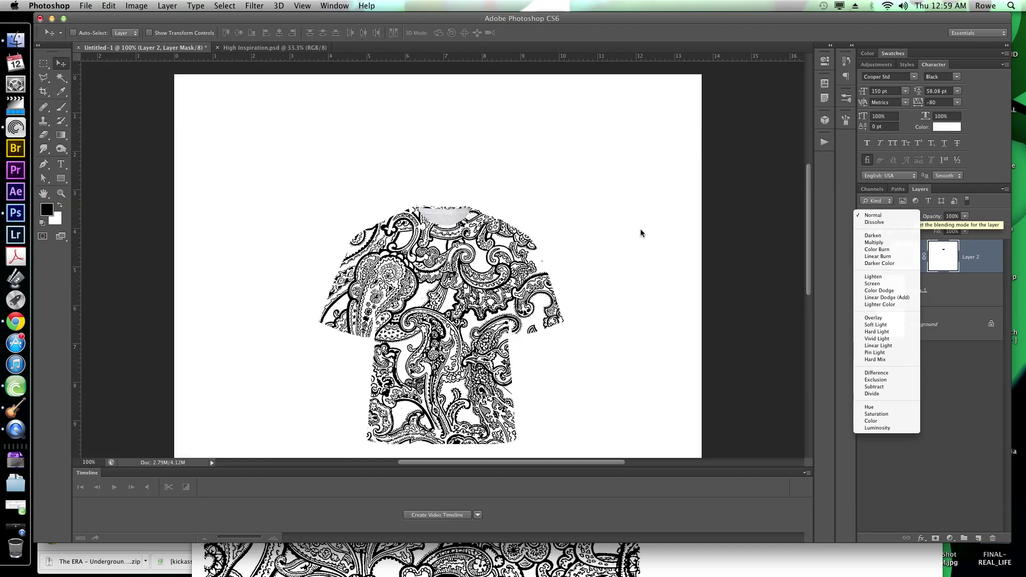
left_click(702, 230)
scroll(630, 251, "down", 2)
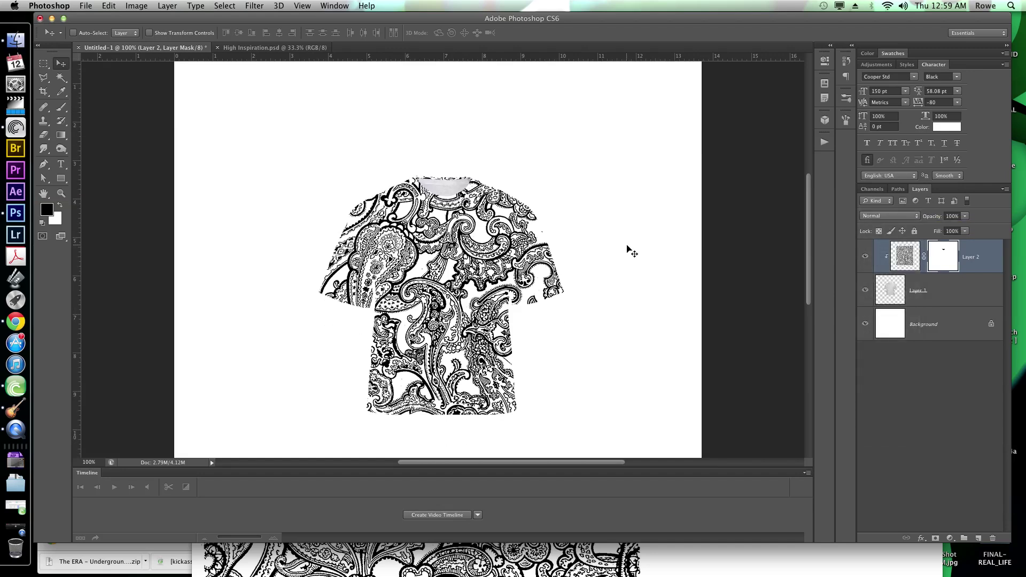
left_click(889, 216)
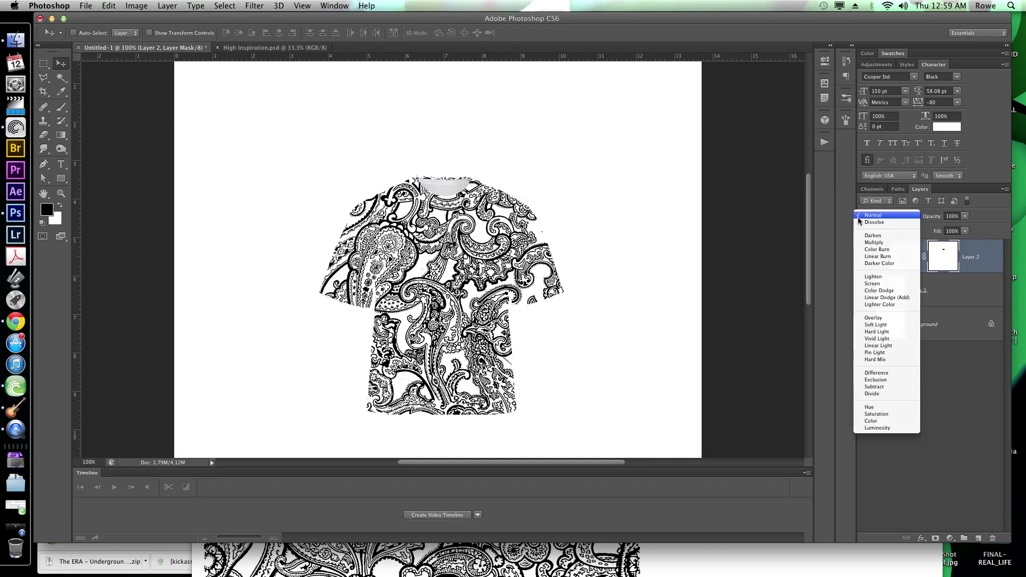
left_click(775, 230)
scroll(772, 230, "down", 3)
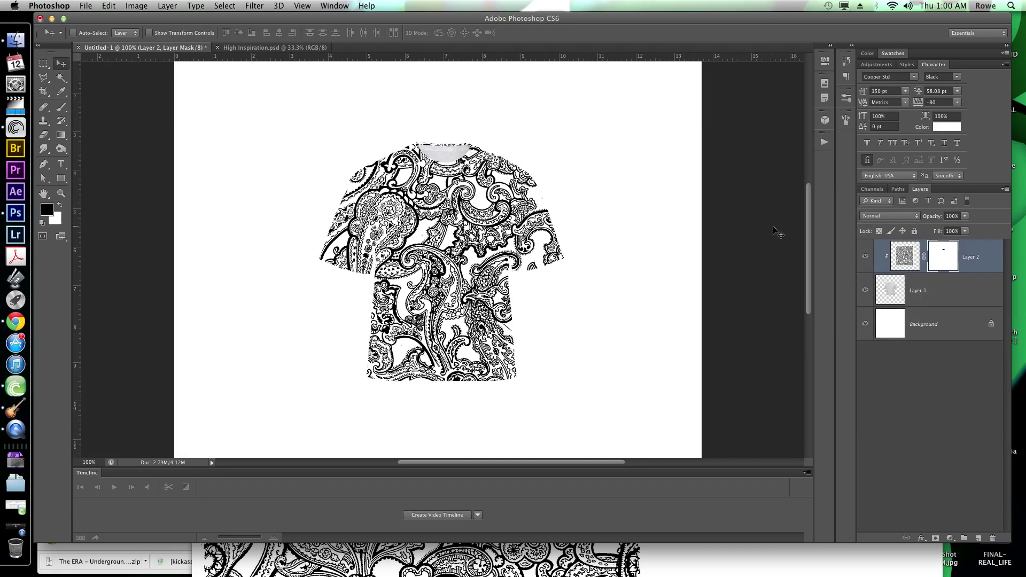
- Try the Multiply and Darken blending modes on the paisley layer
left_click(884, 214)
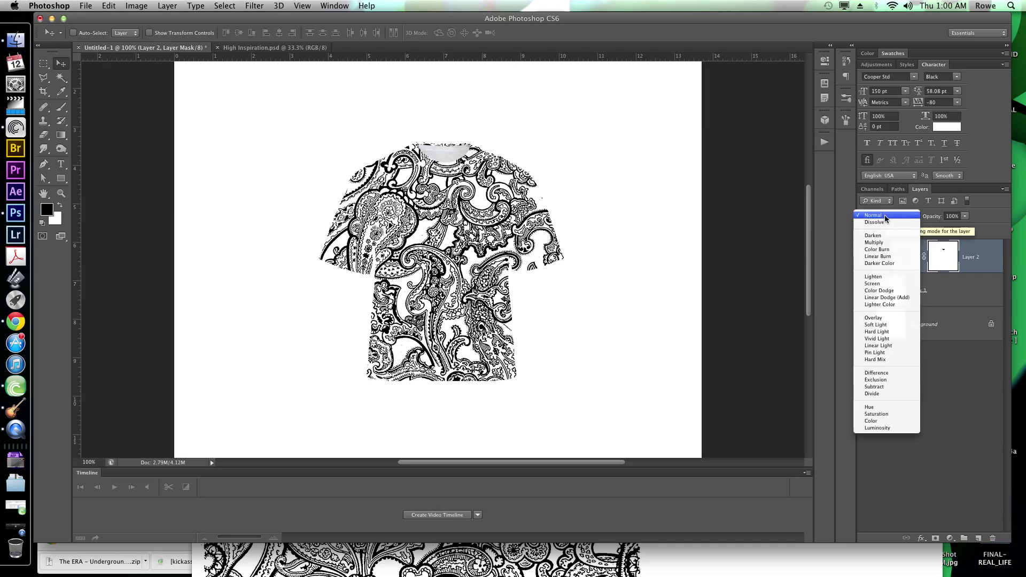
left_click(877, 244)
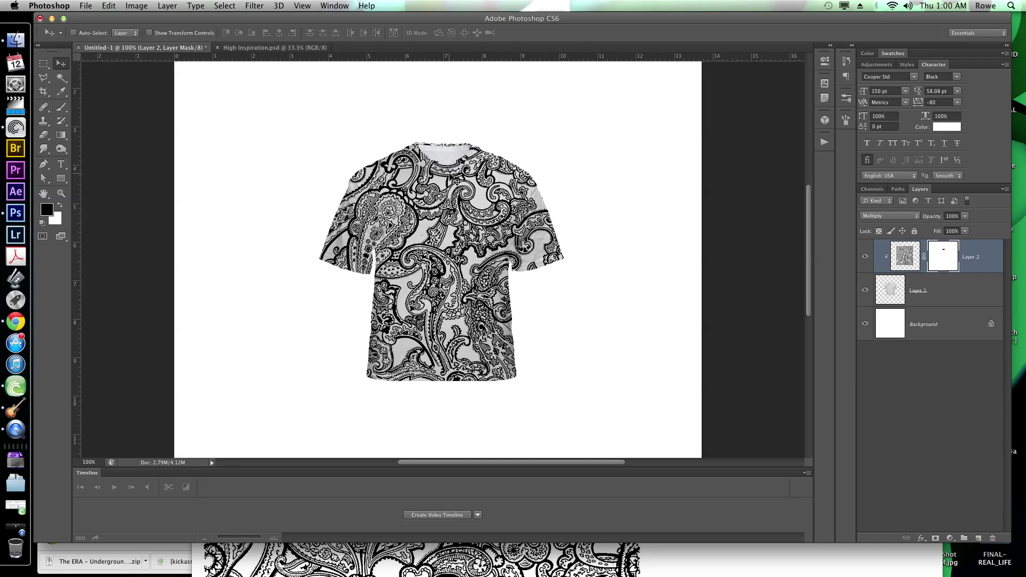
left_click(916, 220)
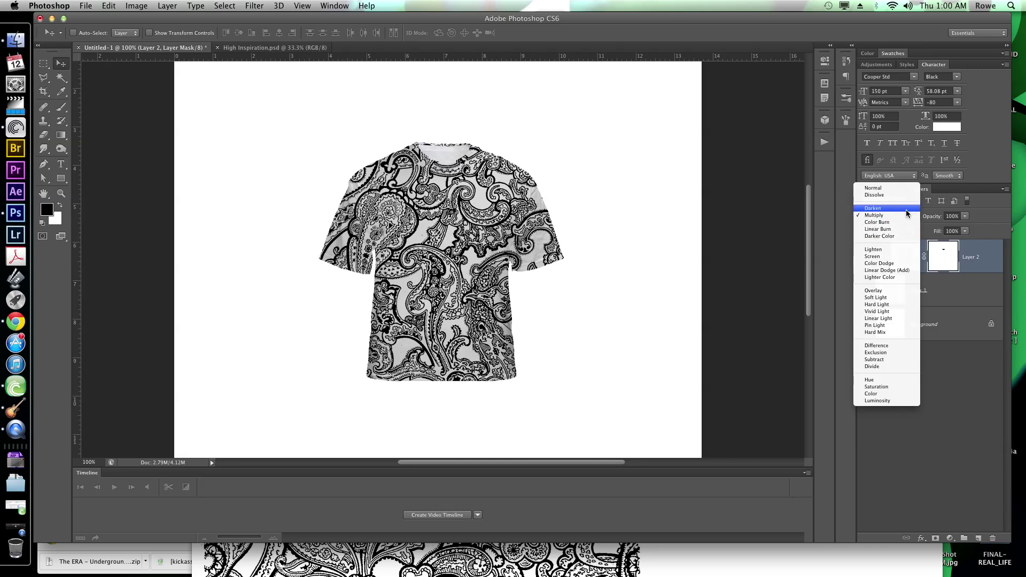
left_click(906, 213)
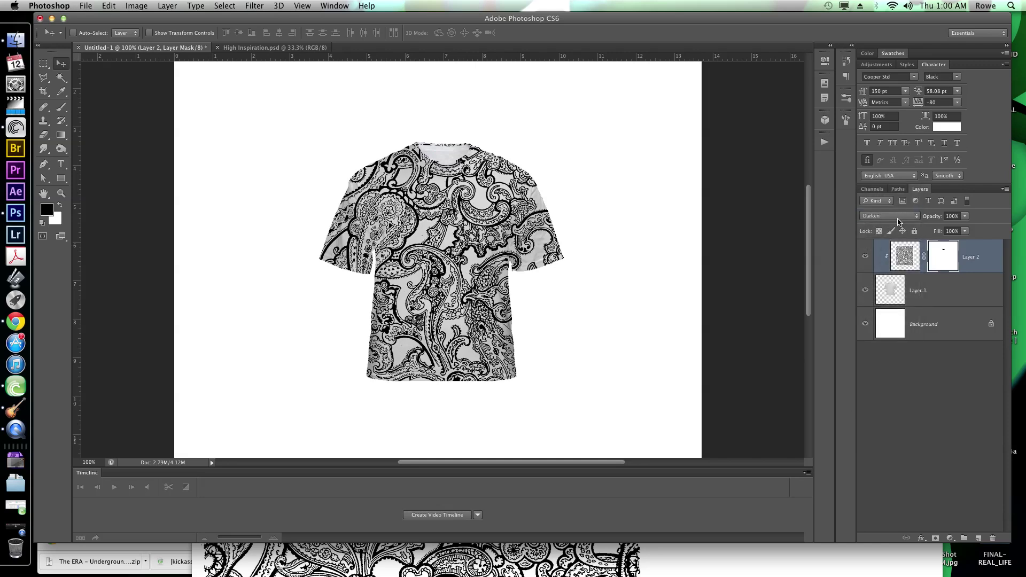
- Set the paisley layer's blending mode to Overlay and lower its opacity to 63%
left_click(899, 222)
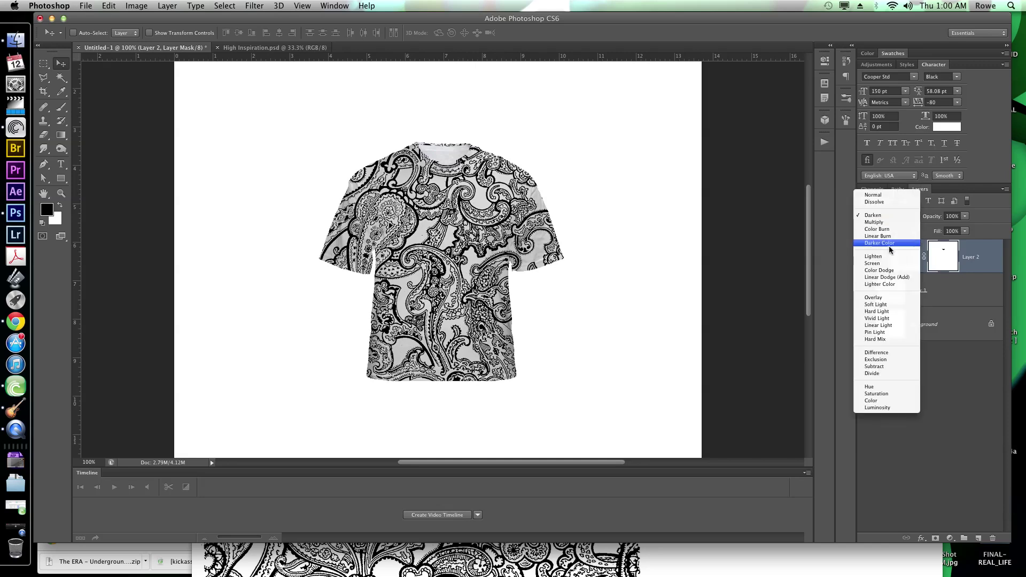
left_click(884, 297)
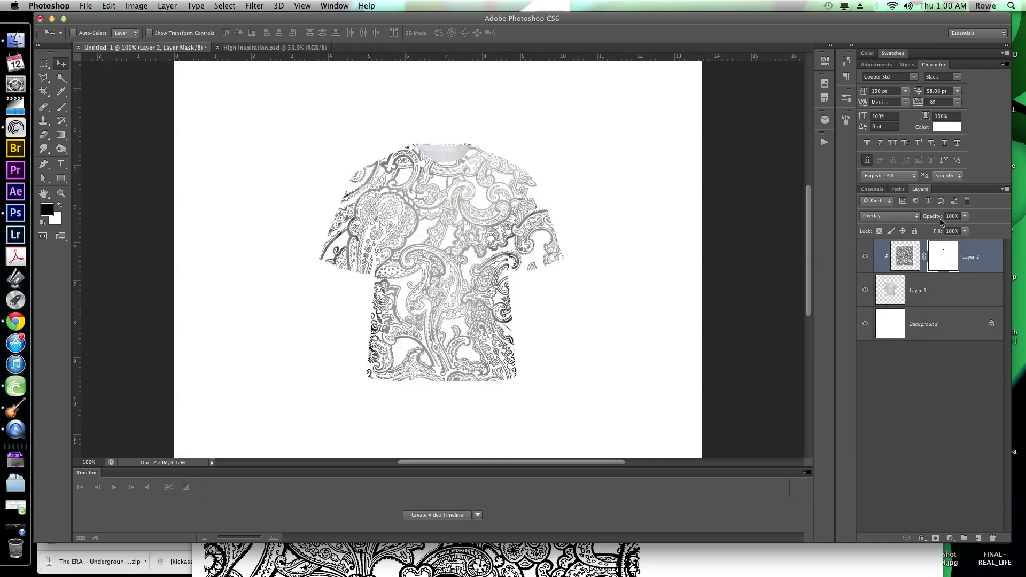
left_click_drag(928, 221, 917, 225)
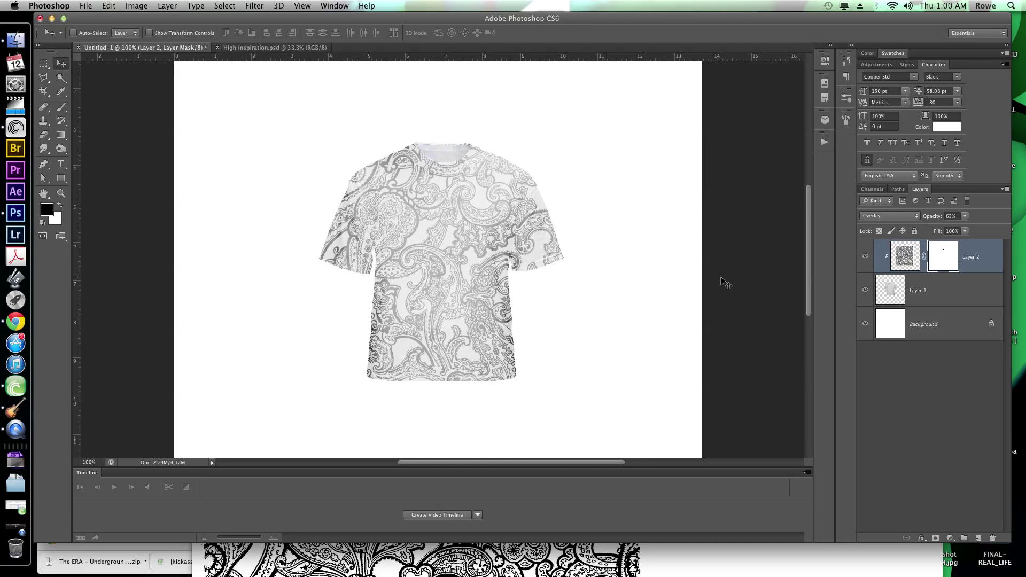
key("x")
key("x")
key("x")
key("x")
key("x")
key("x")
key("x")
key("x")
key("x")
key("x")
key("x")
key("x")
key("x")
key("x")
key("x")
key("x")
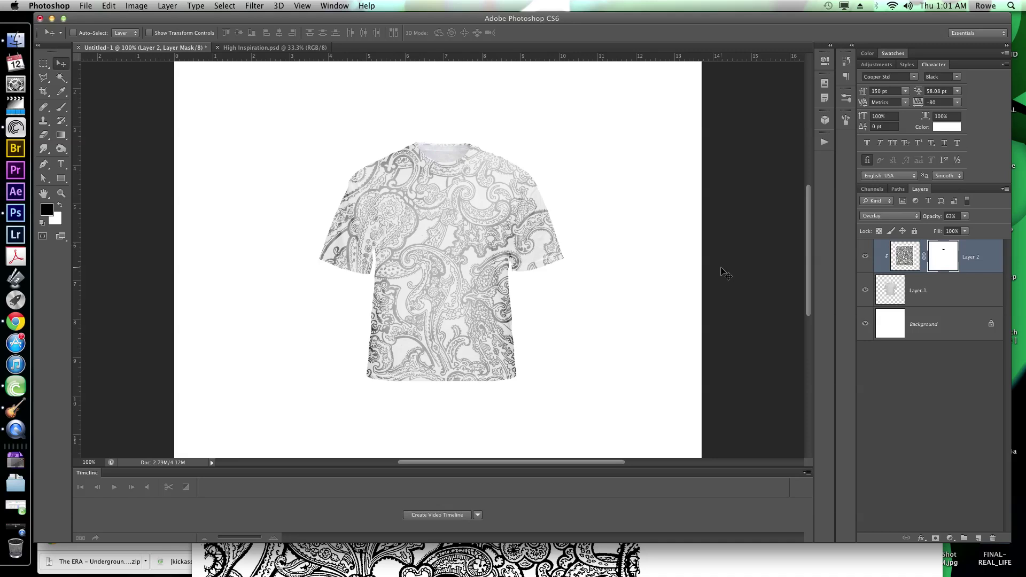